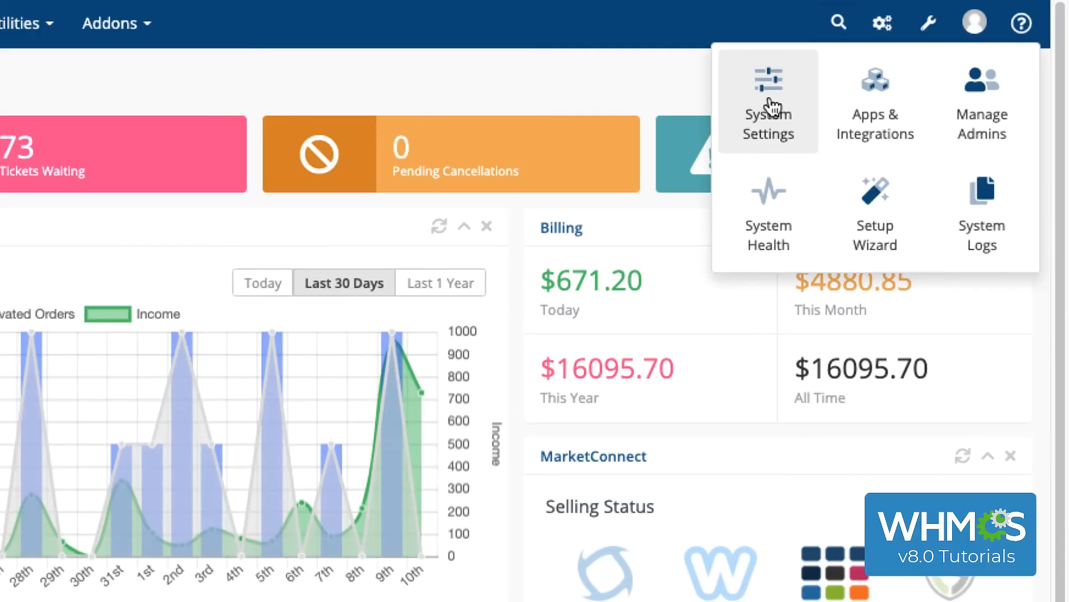
# Start a new product group in the Products/Services settings and name it "Shared Hosting Plans"
pyautogui.click(772, 106)
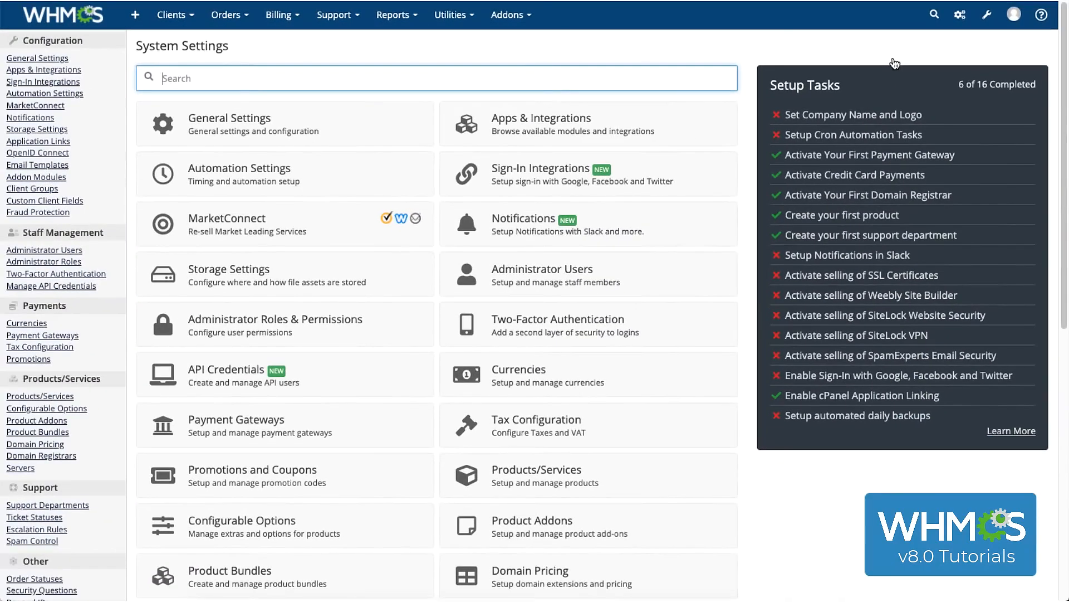
pyautogui.click(569, 475)
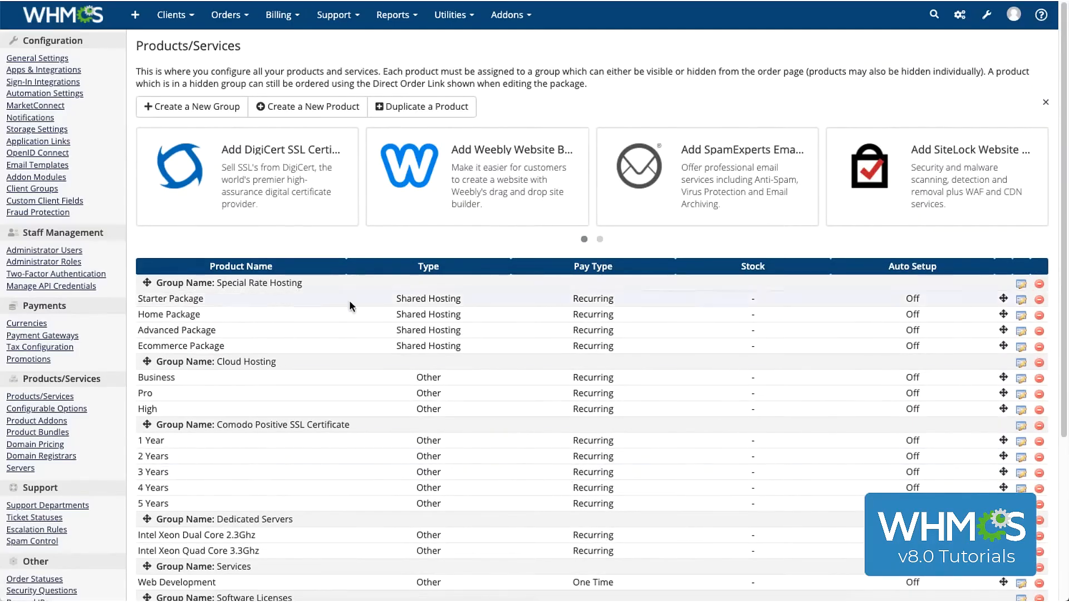
pyautogui.click(233, 110)
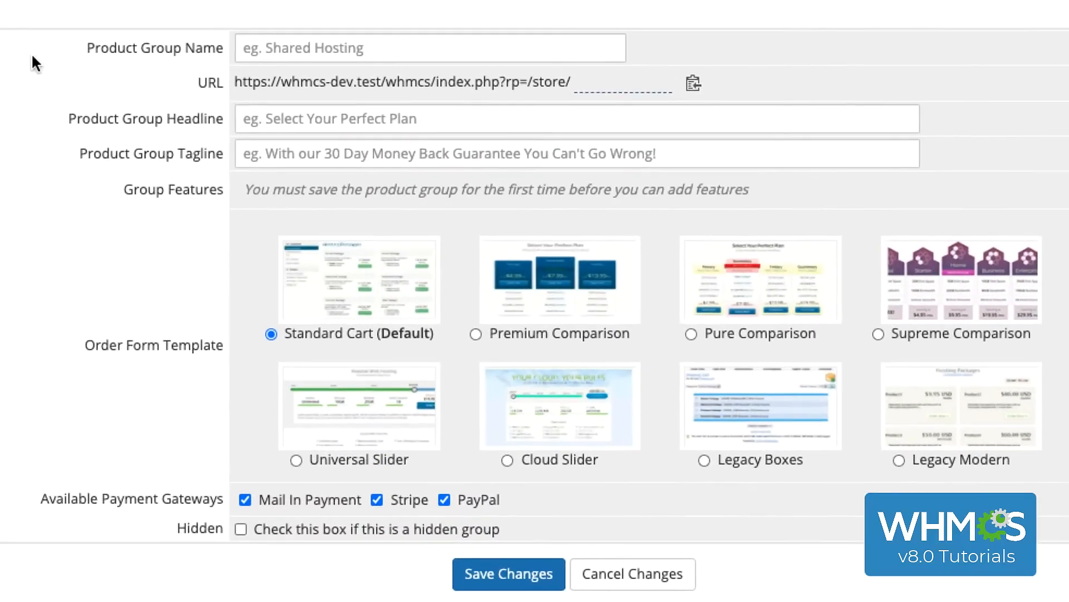
pyautogui.click(301, 49)
pyautogui.write('Shar')
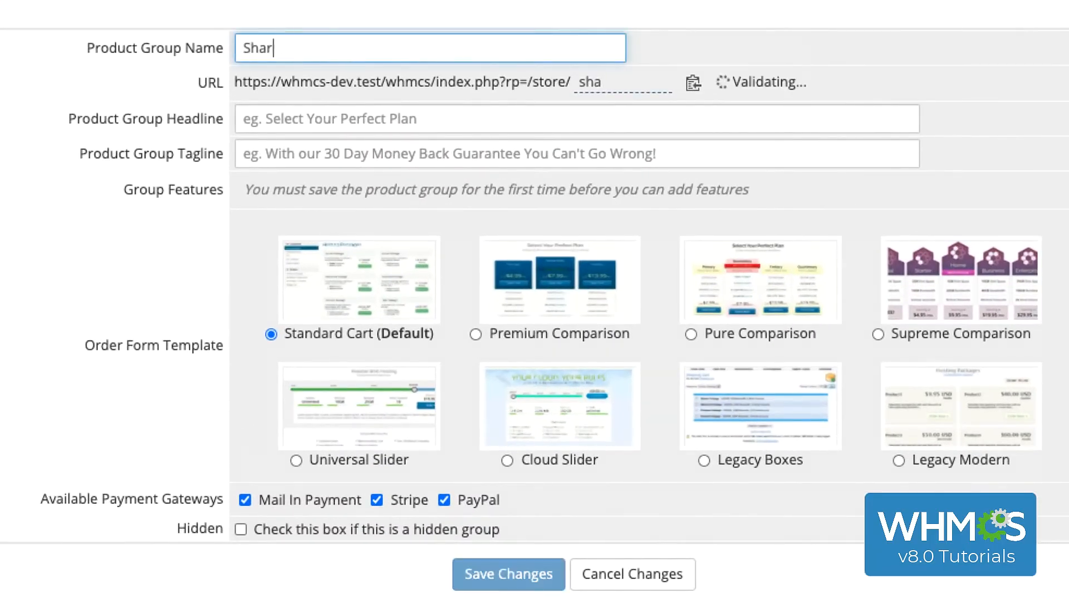
pyautogui.write('ed Hosting Plans')
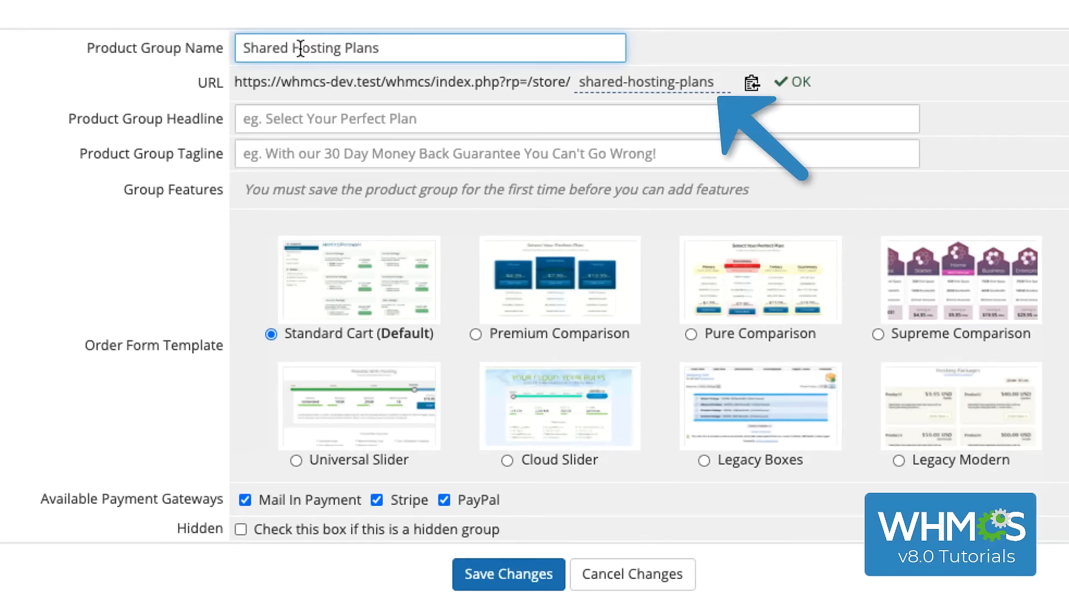
# Set the group headline to "Shared Hosting for All Your Websites" and the tagline to "The best shared hosting money can buy!"
pyautogui.click(302, 123)
pyautogui.write('Shared Hosting for All Your Websites')
pyautogui.click(307, 158)
pyautogui.write('The best shared hosti')
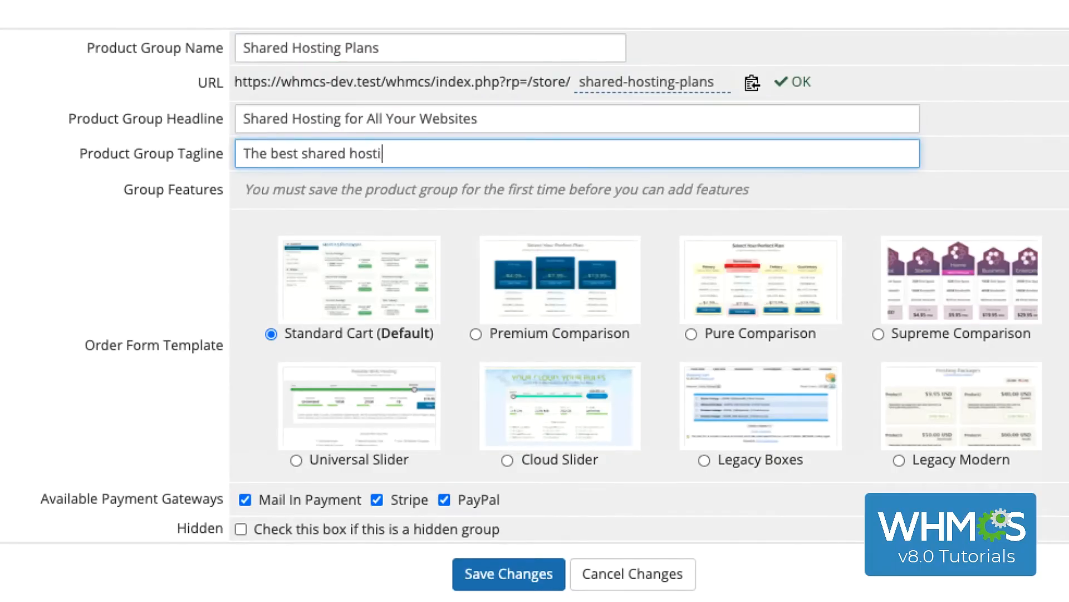
pyautogui.write('ng money can buy!')
pyautogui.click(301, 189)
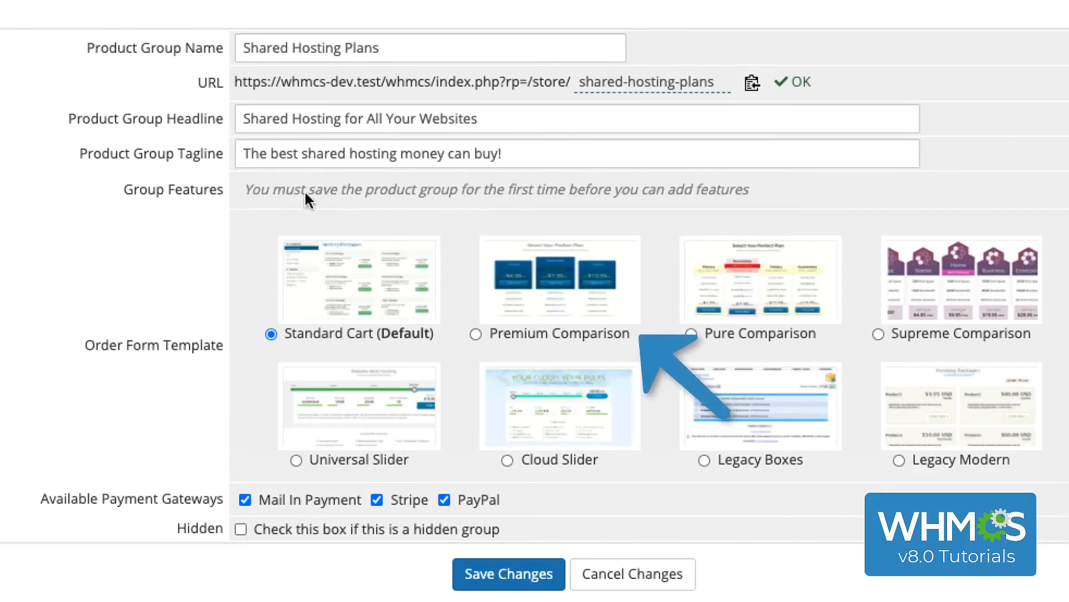
# Save the product group as hidden with the Premium Comparison order form template
pyautogui.click(574, 291)
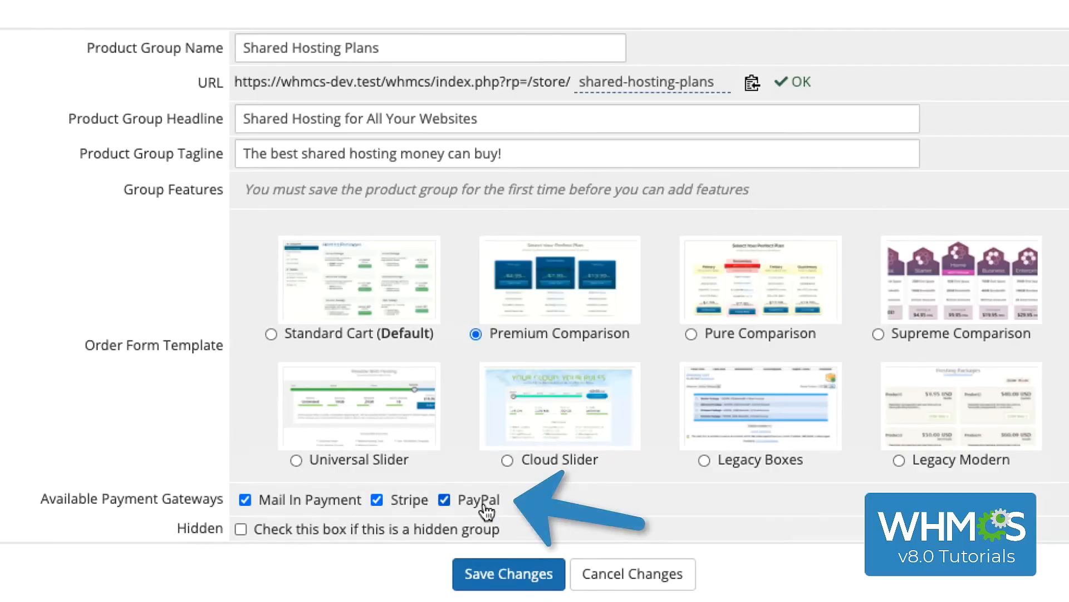
pyautogui.click(460, 532)
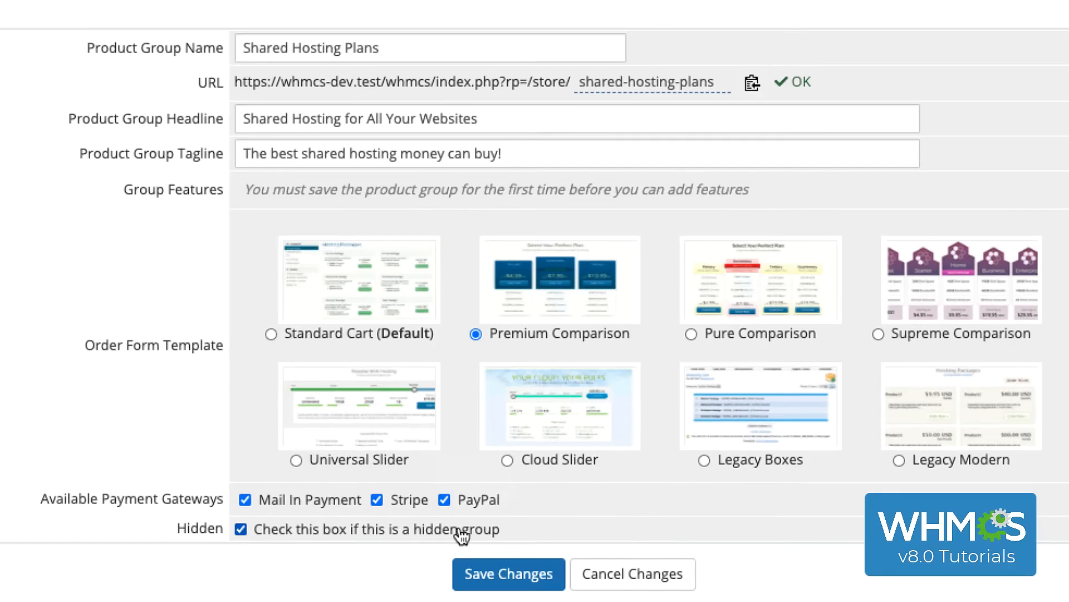
pyautogui.click(508, 571)
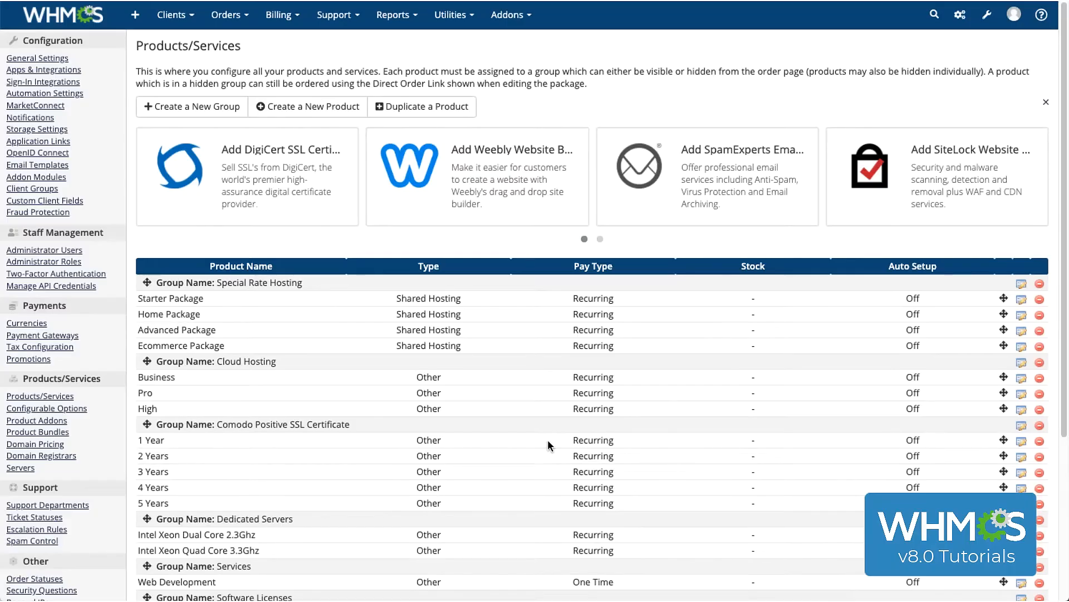
# Start a new Shared Hosting product in the Shared Hosting Plans group and name it "Gold Package"
pyautogui.click(332, 116)
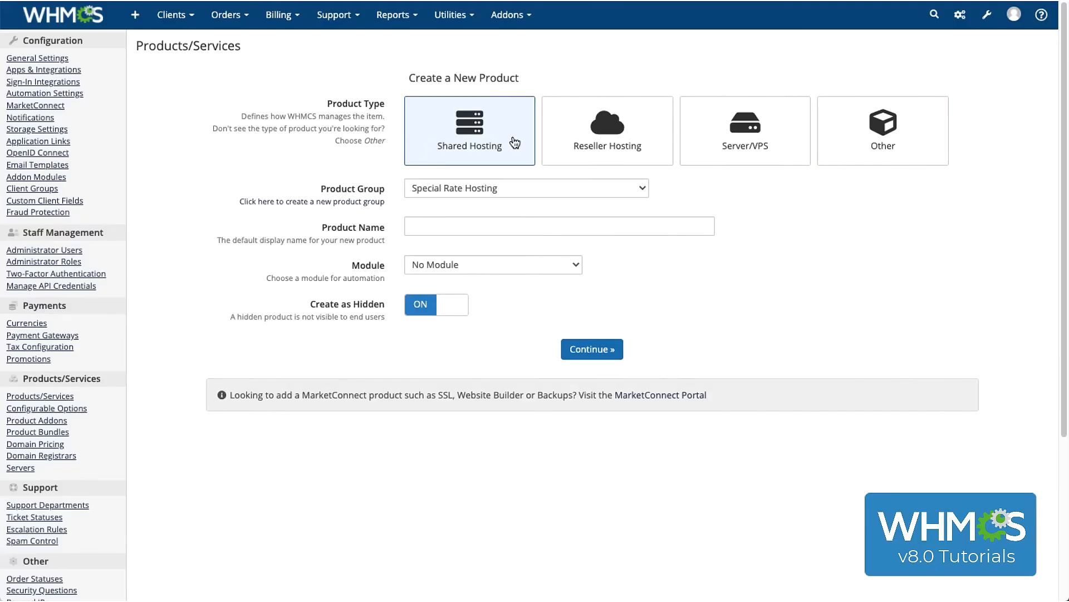
pyautogui.click(509, 186)
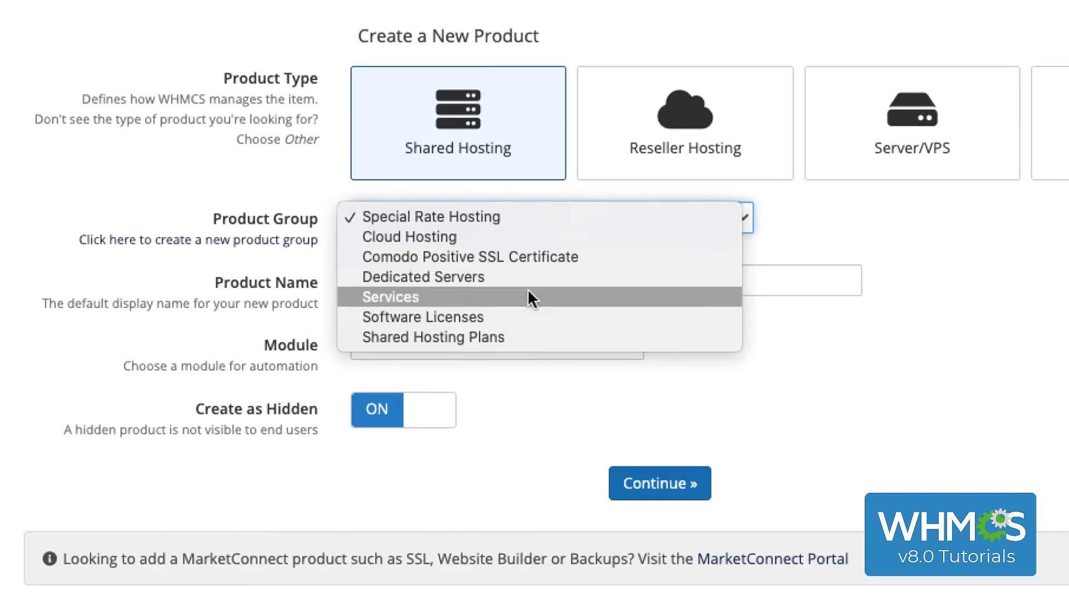
pyautogui.click(528, 337)
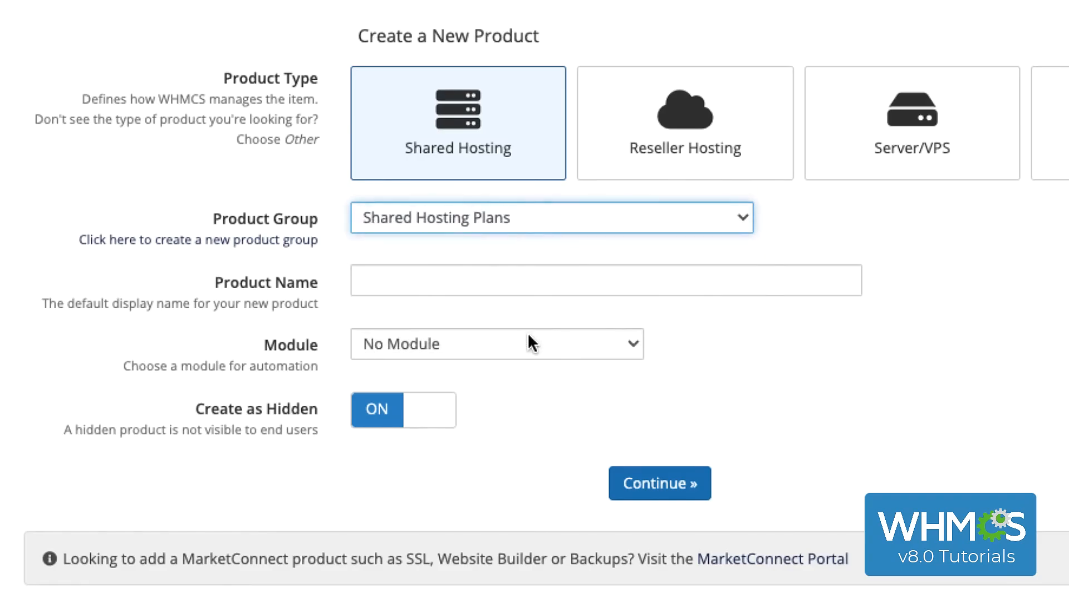
pyautogui.click(526, 289)
pyautogui.write('Gold Package')
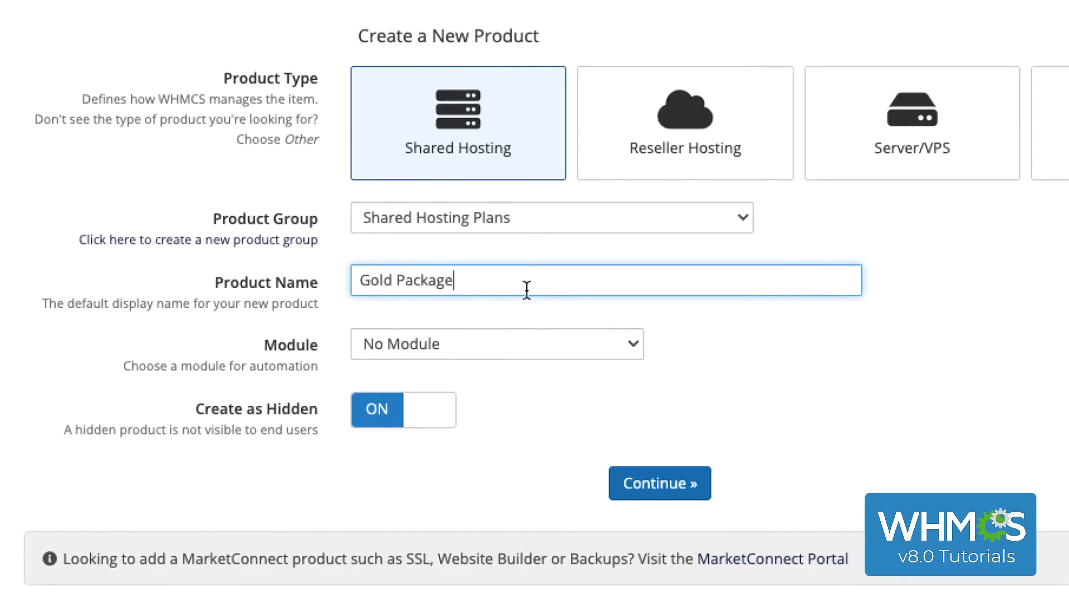
# Assign the cPanel module to the new product and create it as hidden
pyautogui.click(526, 349)
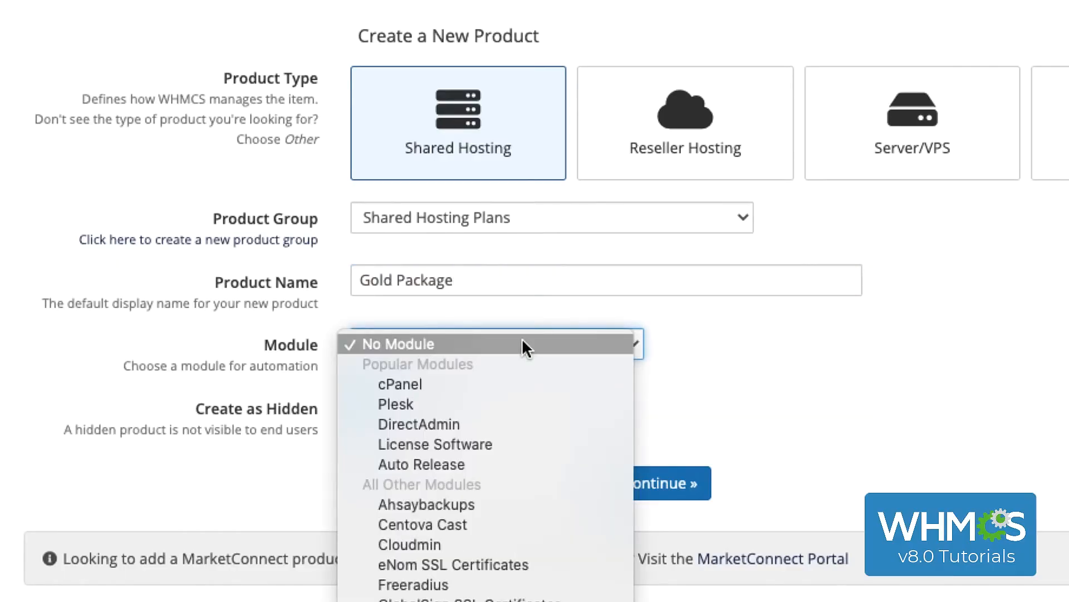
pyautogui.click(521, 384)
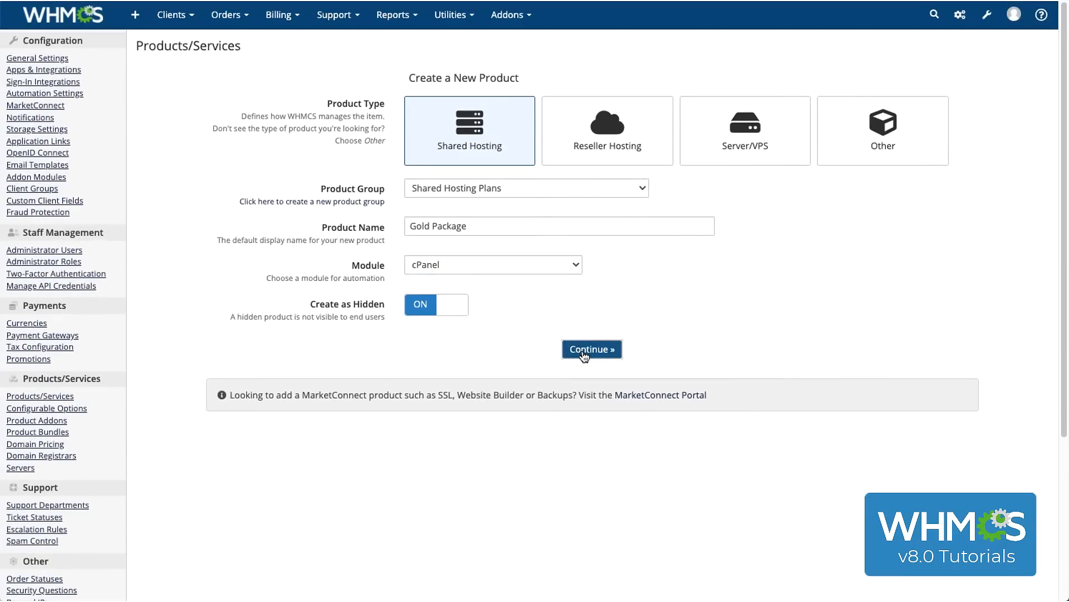
pyautogui.click(584, 356)
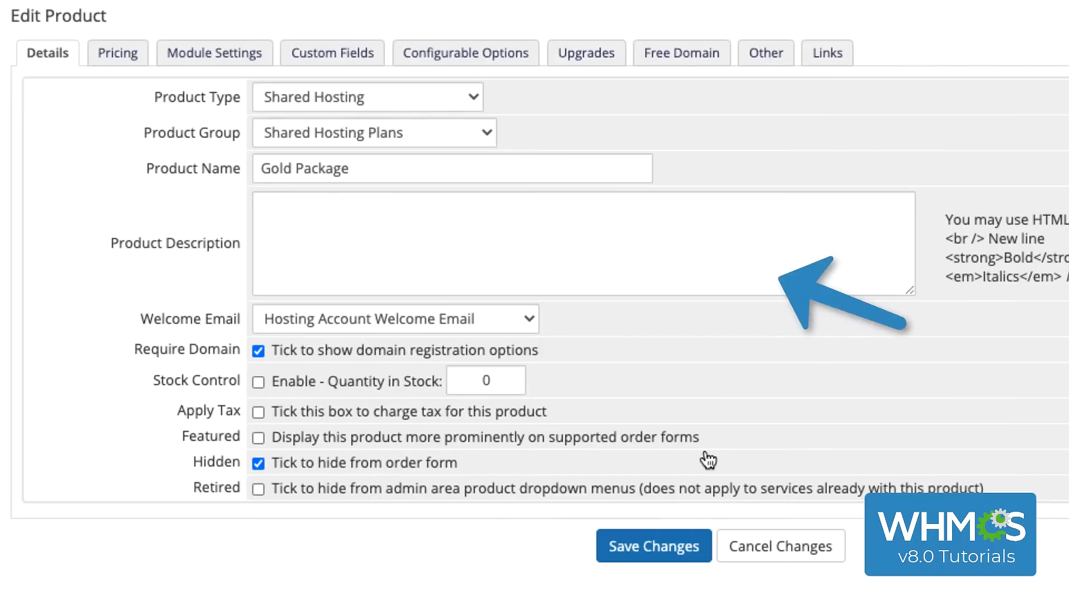
# Paste the package's feature list into the product description and keep Hosting Account Welcome Email as the welcome email
pyautogui.click(508, 243)
pyautogui.hotkey('ctrl', 'v')
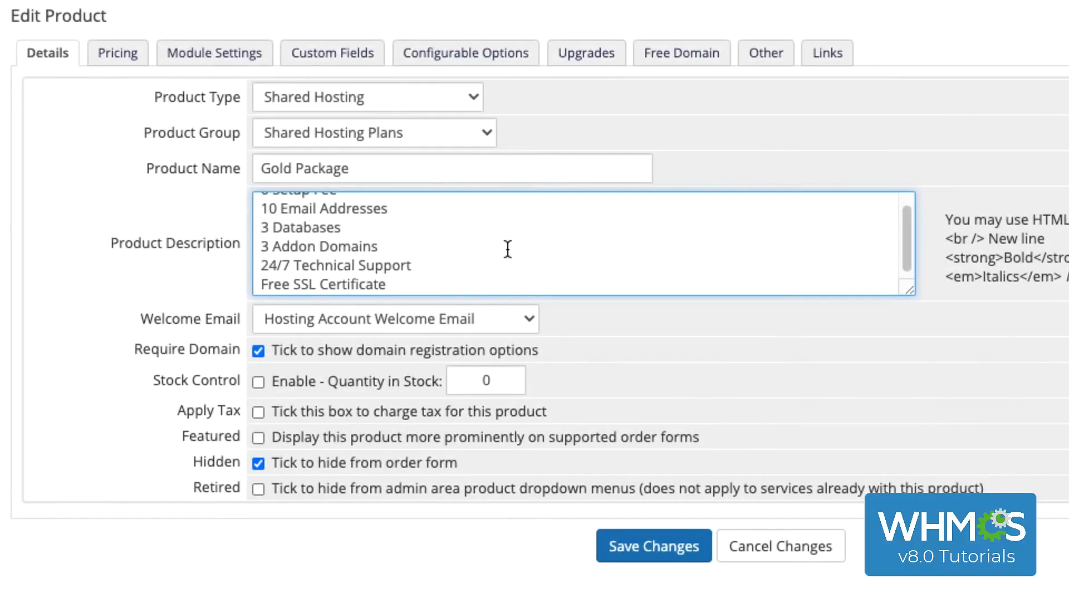
pyautogui.click(475, 319)
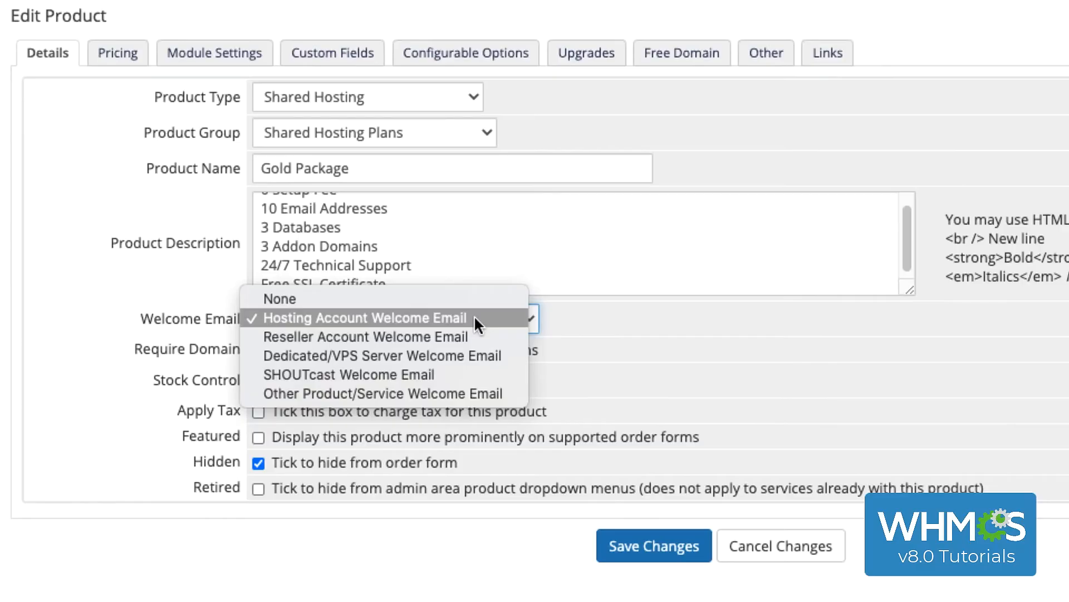
pyautogui.click(473, 316)
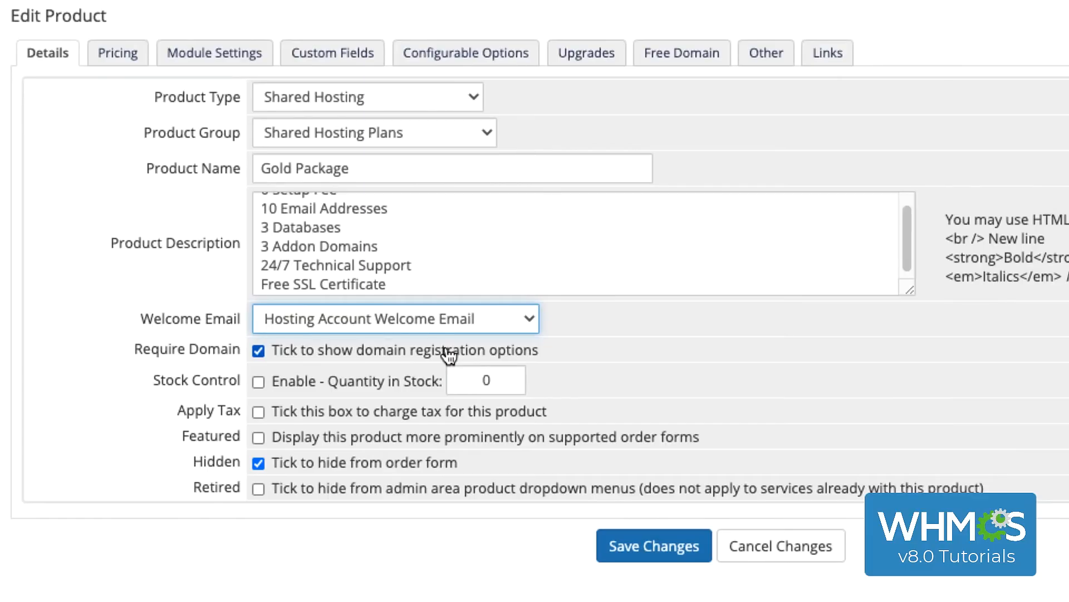
# Charge tax for the Gold Package and feature it prominently on supported order forms
pyautogui.click(434, 422)
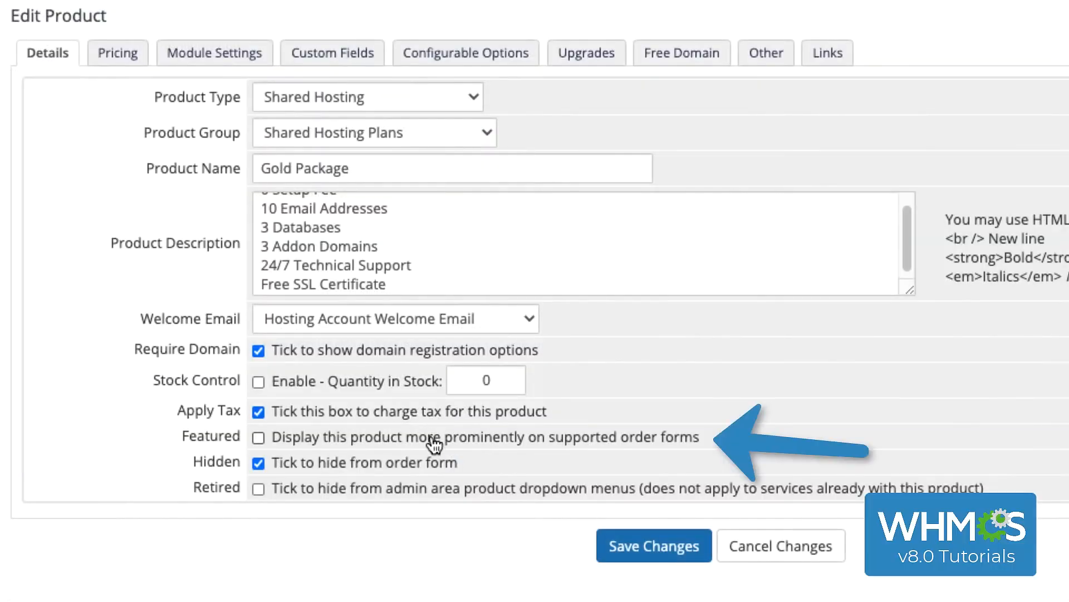
pyautogui.click(433, 440)
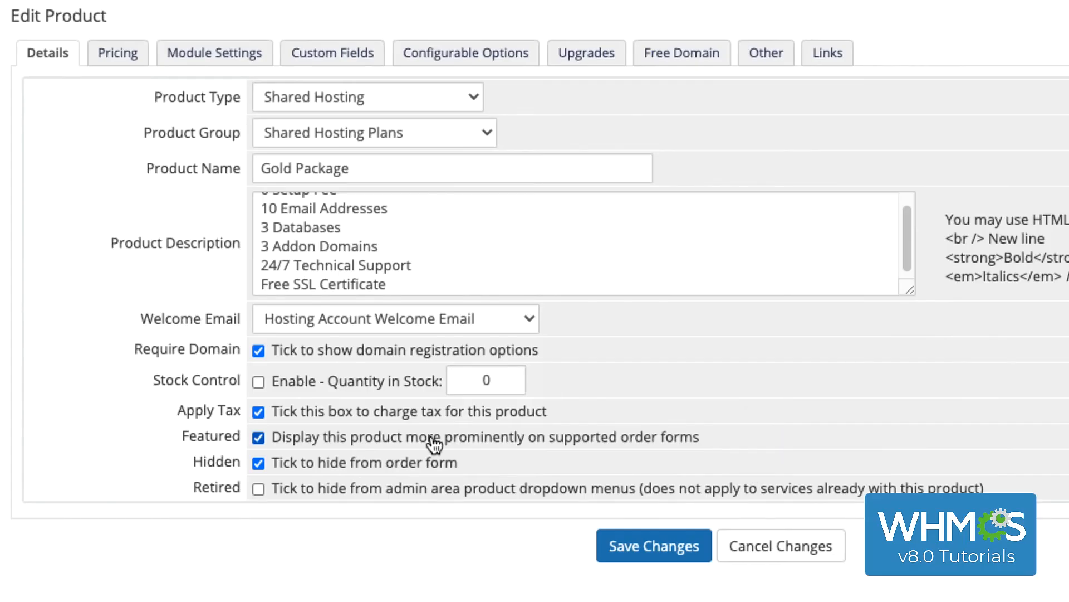
# Set the product's payment type to Recurring and enable monthly and annual billing in both GBP and USD
pyautogui.click(135, 54)
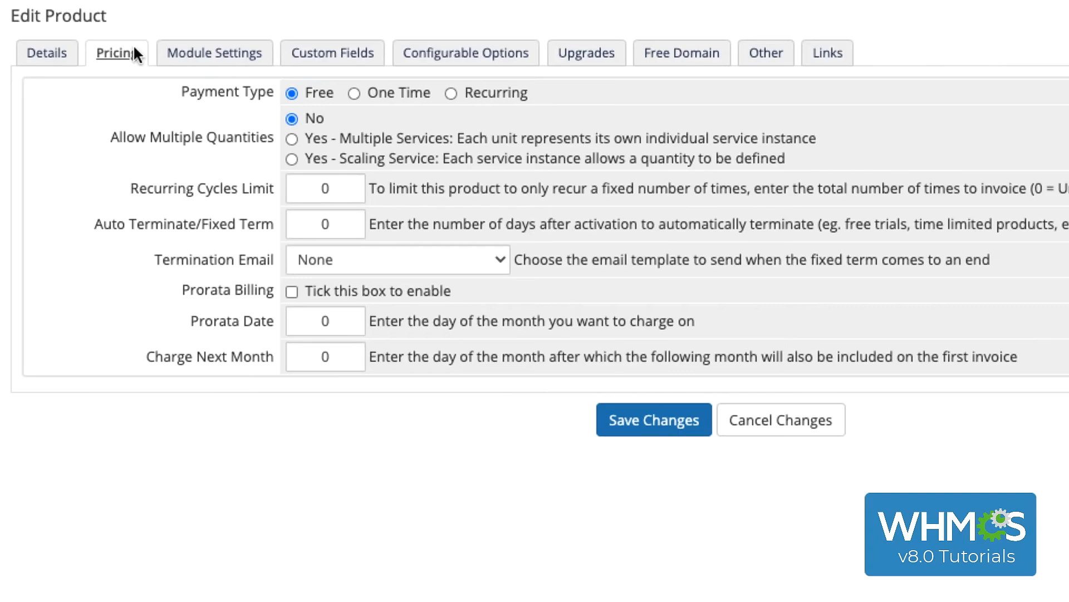
pyautogui.click(478, 98)
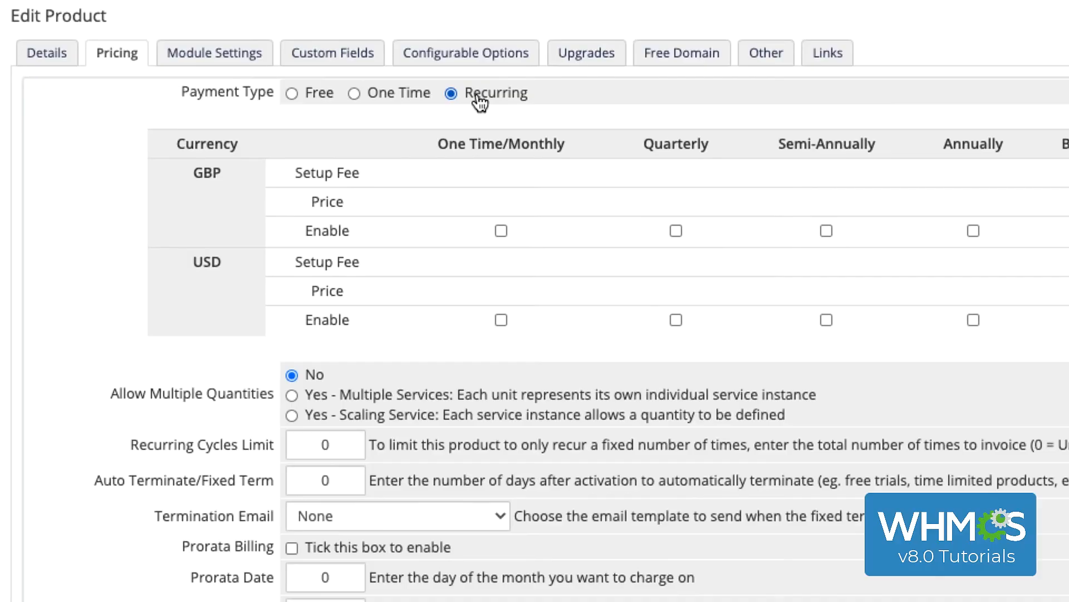
pyautogui.click(501, 231)
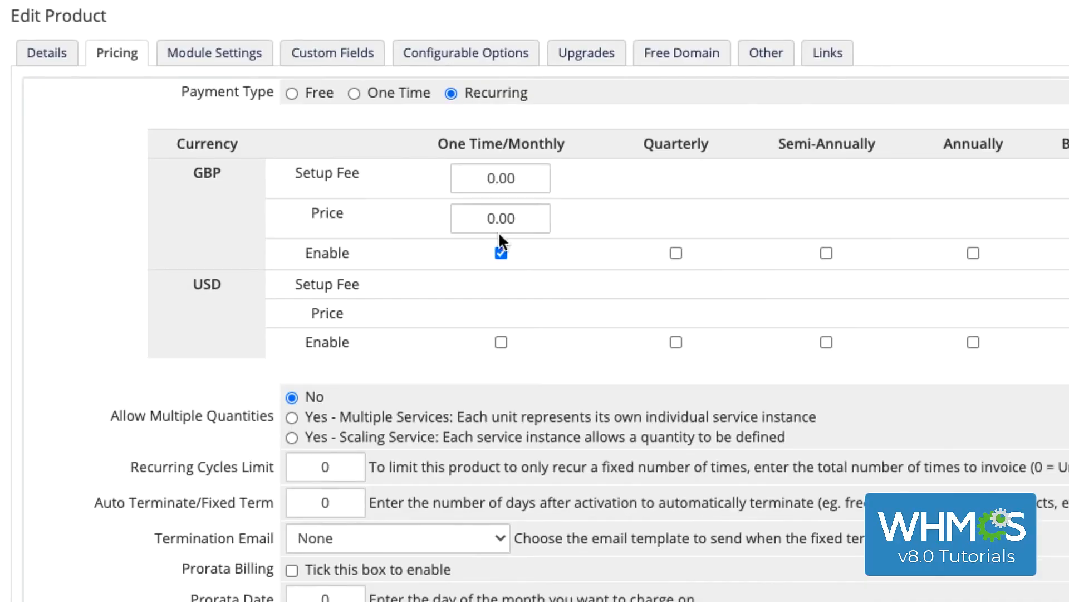
pyautogui.click(500, 341)
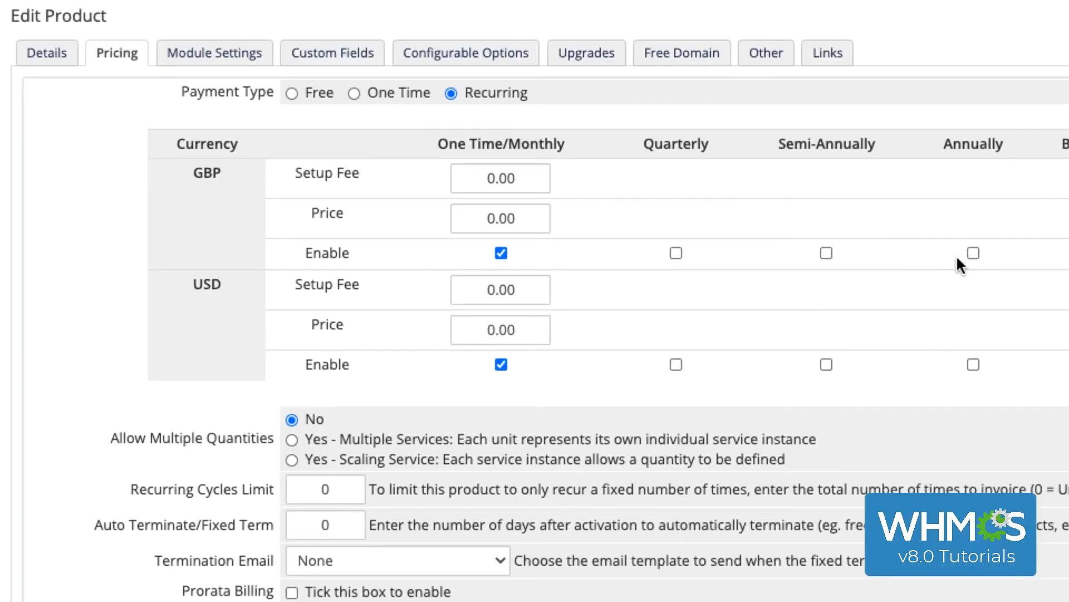
pyautogui.click(973, 253)
pyautogui.click(960, 364)
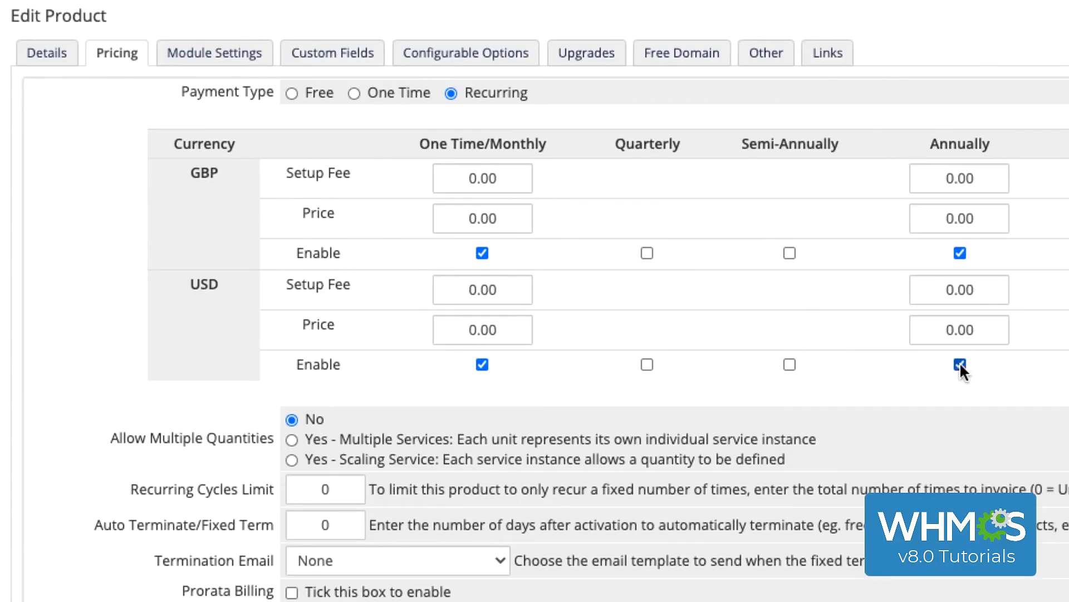
# Set the GBP prices to 5.99 monthly and 59.99 annually, and the USD prices to 7.99 monthly and 79.99 annually
pyautogui.moveTo(511, 217); pyautogui.dragTo(419, 205)
pyautogui.write('5.99')
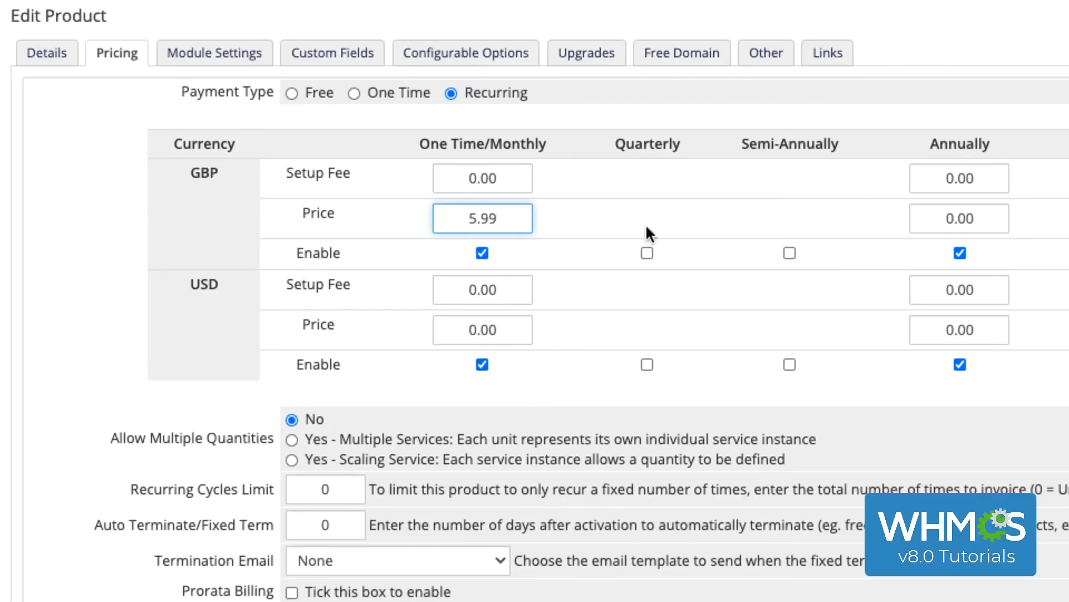
pyautogui.moveTo(985, 218); pyautogui.dragTo(877, 213)
pyautogui.write('59.99')
pyautogui.moveTo(518, 330); pyautogui.dragTo(406, 341)
pyautogui.write('7.99')
pyautogui.moveTo(991, 330); pyautogui.dragTo(906, 331)
pyautogui.write('79.99')
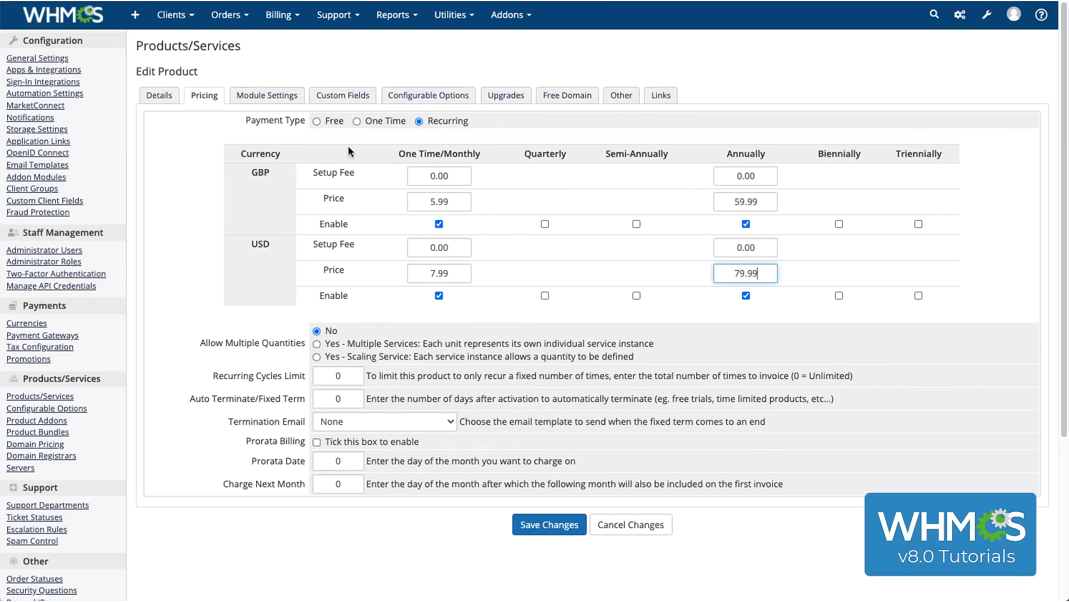
# In the product's module settings, keep cPanel as the module and assign the cPanel Shared server group
pyautogui.click(294, 94)
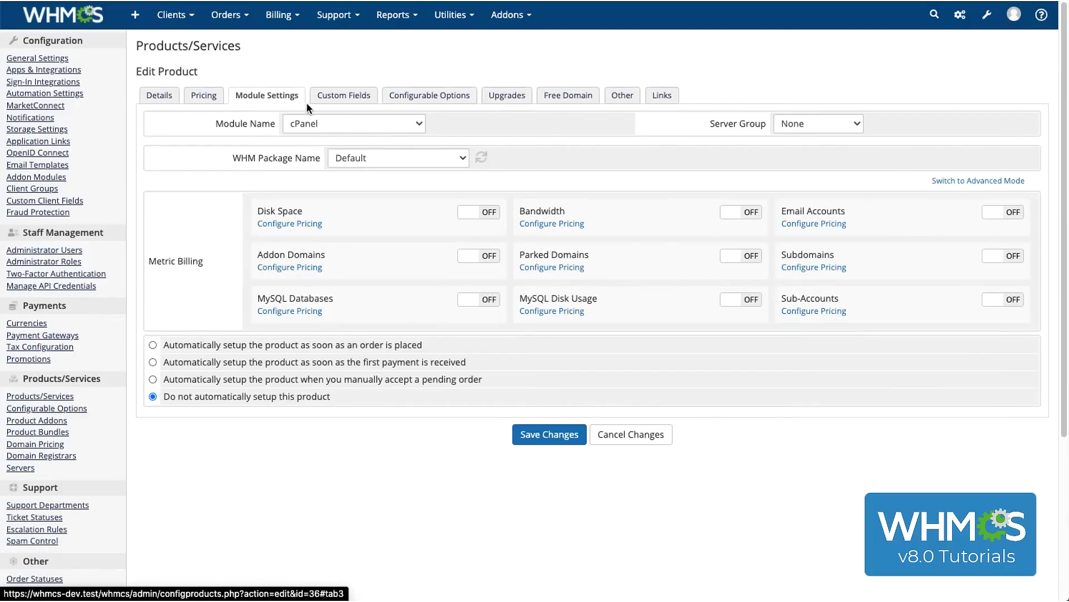
pyautogui.click(418, 123)
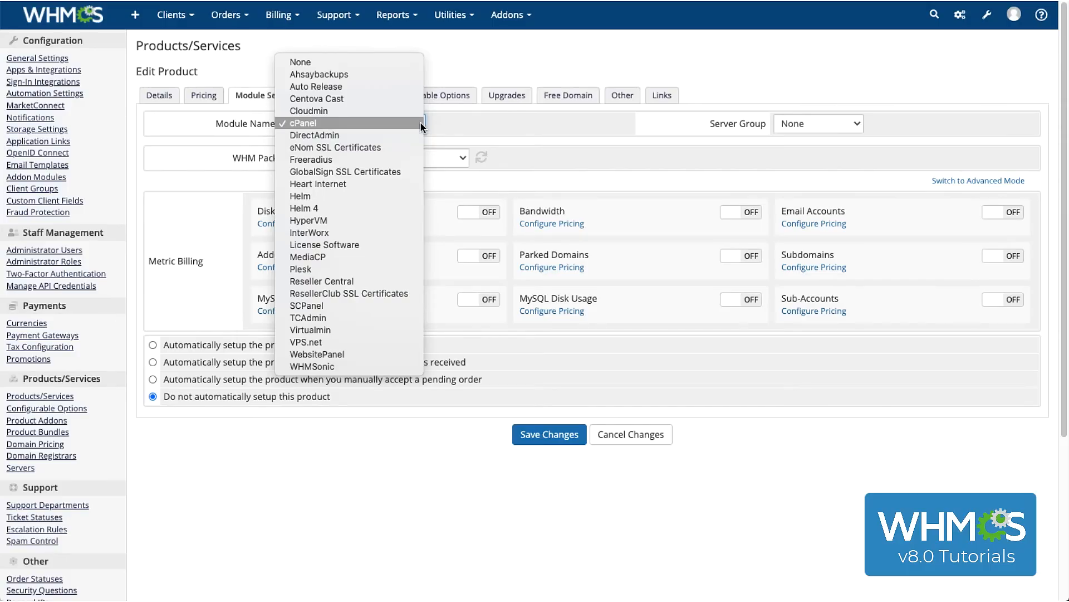
pyautogui.click(420, 122)
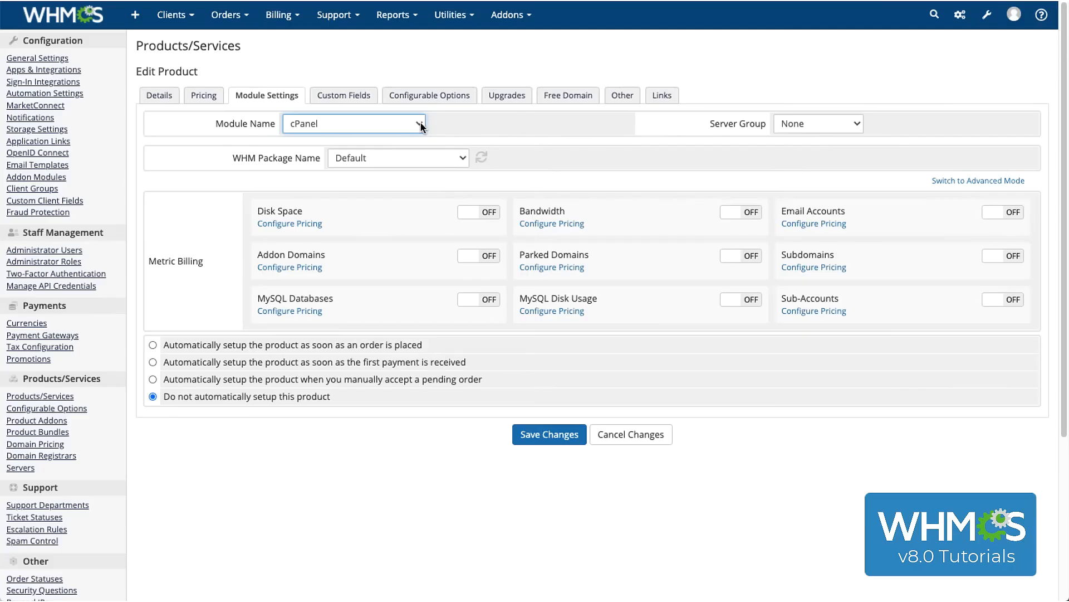
pyautogui.click(813, 133)
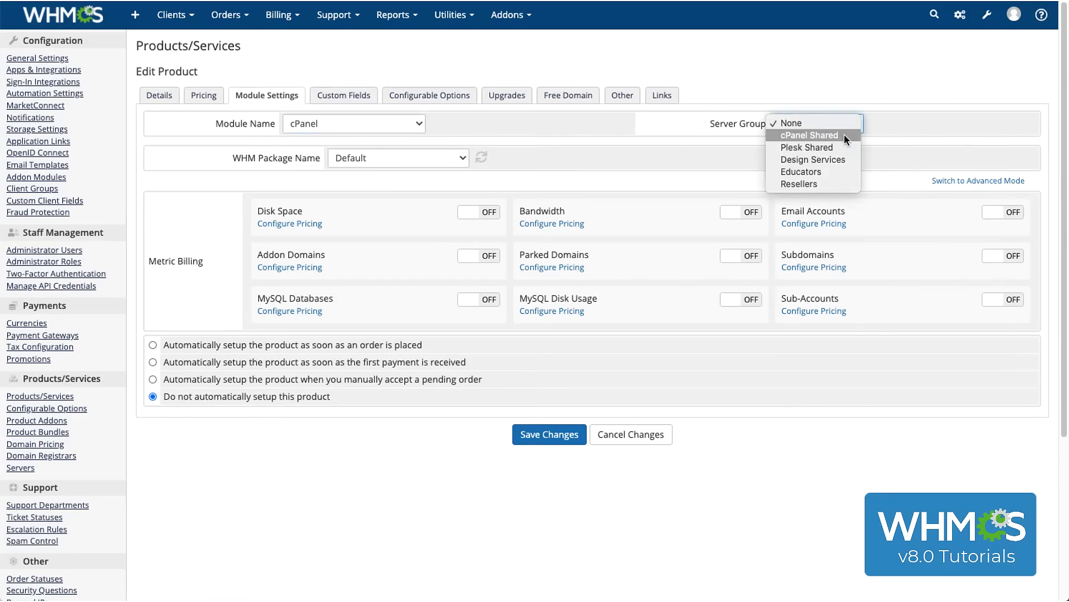
pyautogui.click(844, 135)
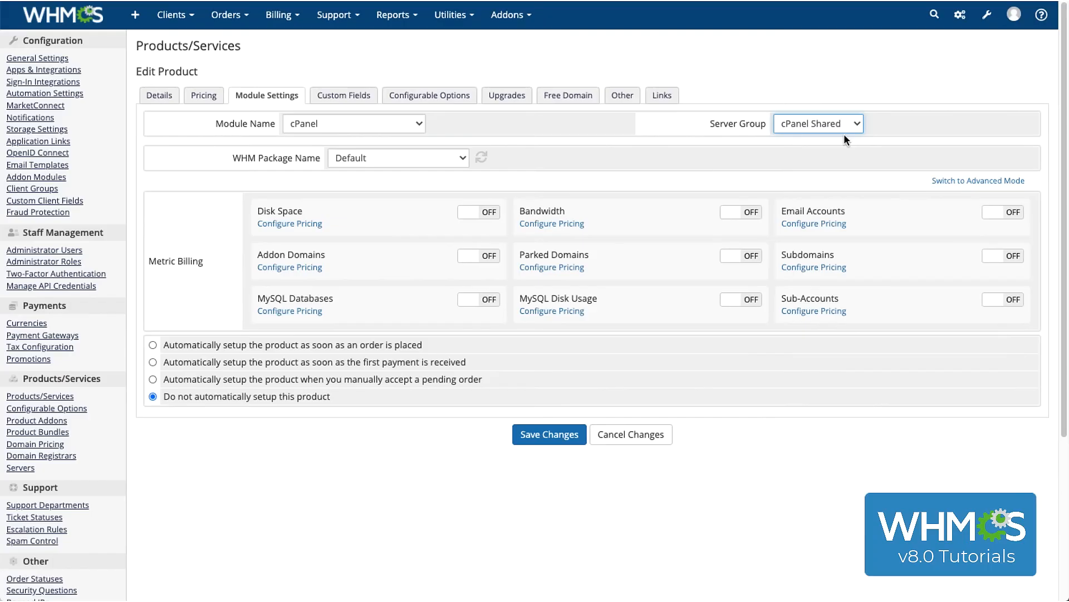
# Review the WHM package choices, keeping Default, and examine the advanced mode's package limits before returning to simple mode
pyautogui.click(446, 162)
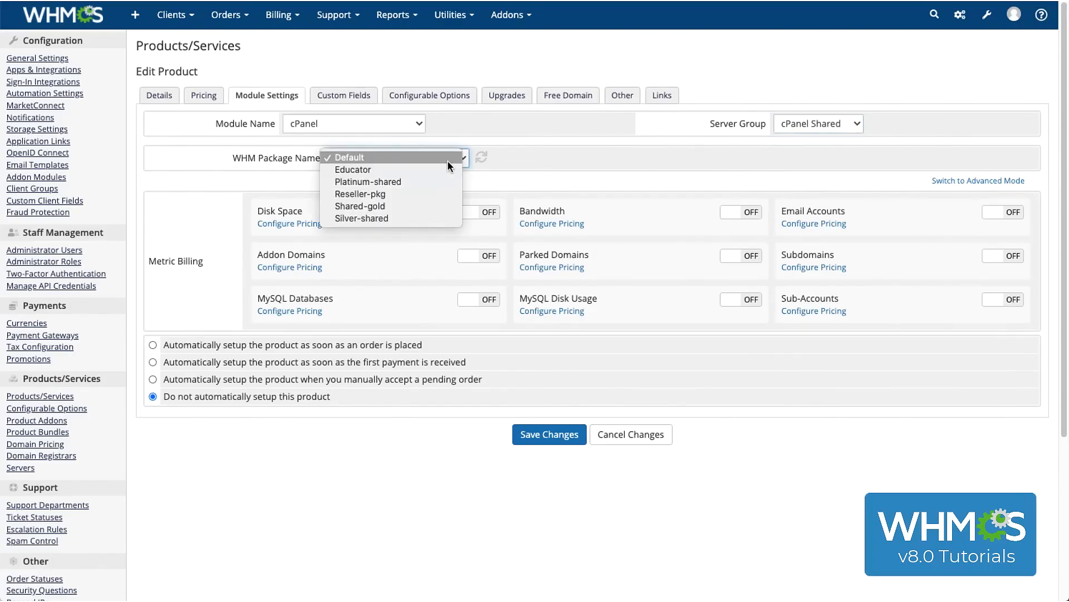
pyautogui.click(447, 160)
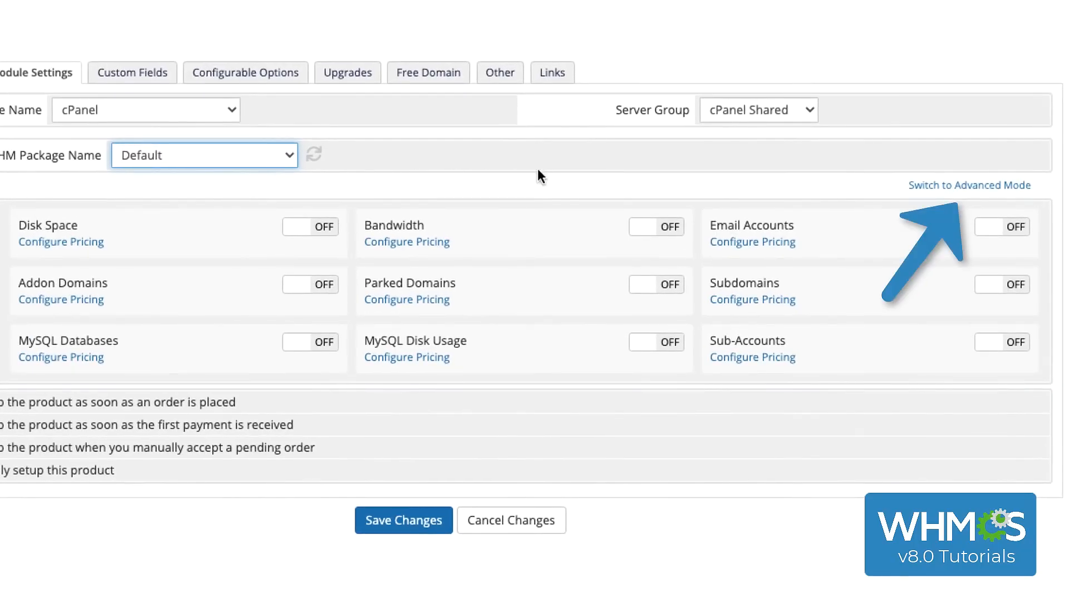
pyautogui.click(933, 185)
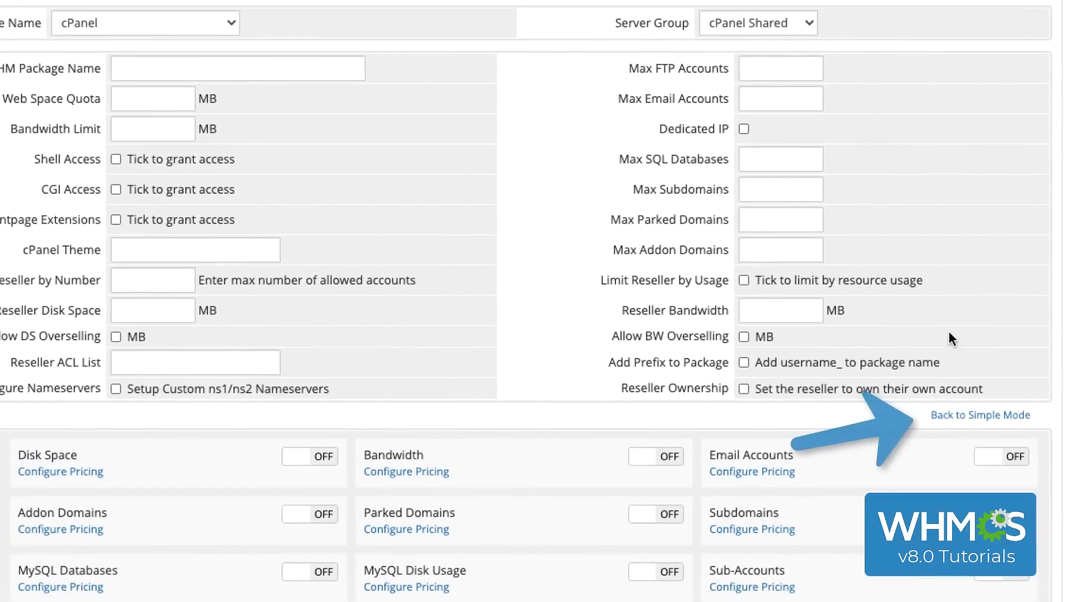
pyautogui.click(955, 413)
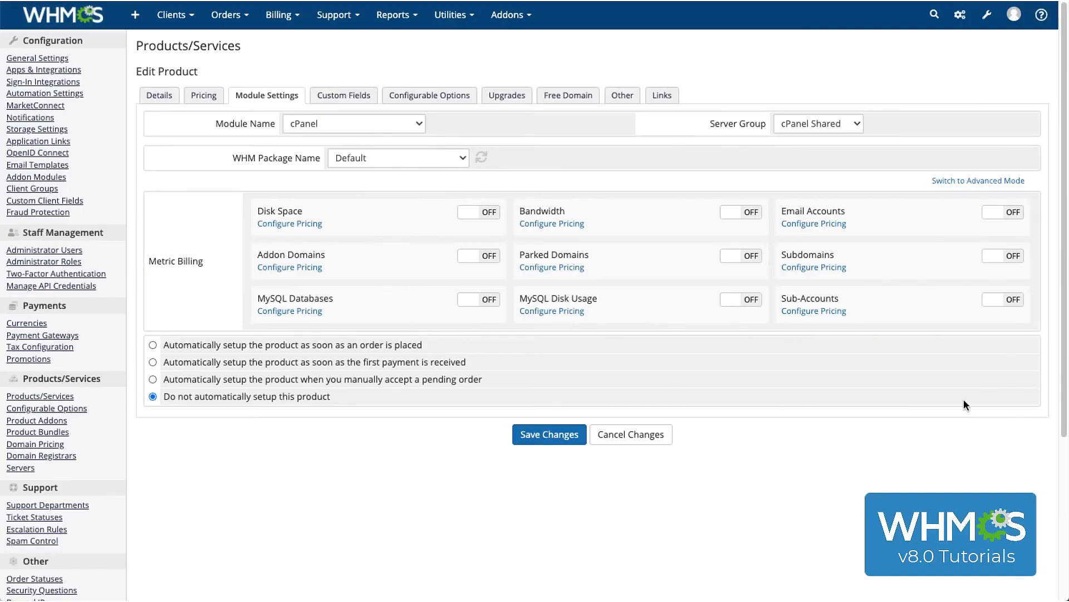
# Configure Email Accounts metric pricing with 10 accounts included and per-unit prices of 0.10 USD and 0.07 GBP, and save it
pyautogui.click(838, 224)
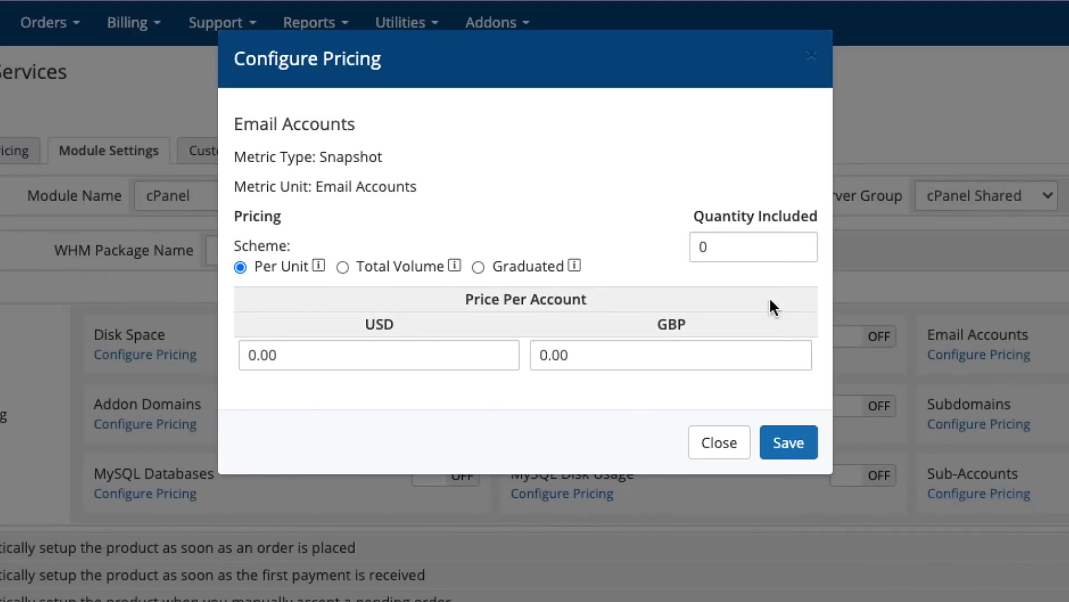
pyautogui.click(701, 249)
pyautogui.write('10')
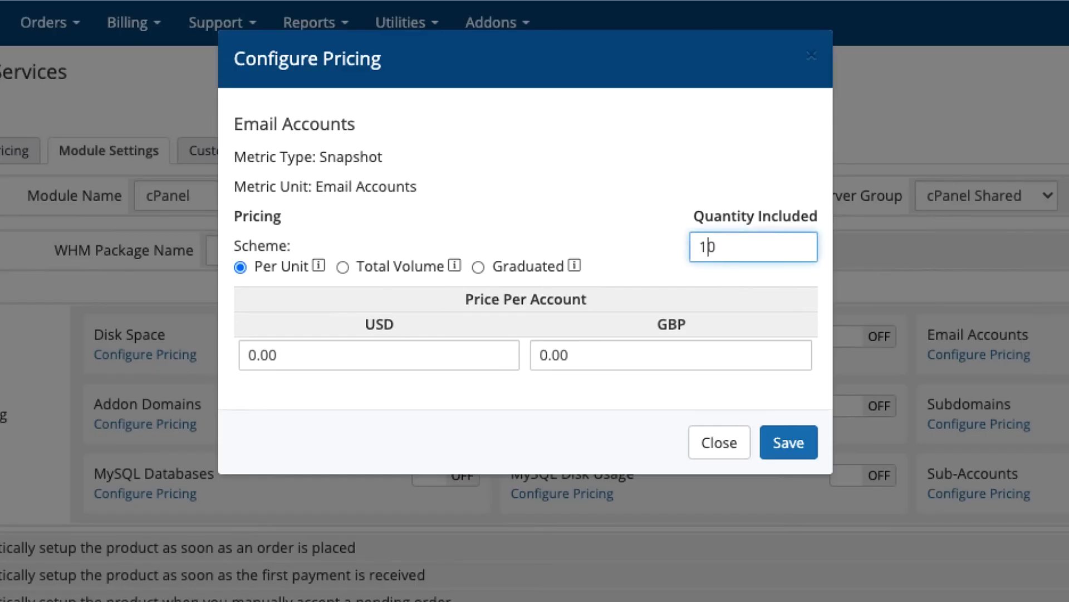
pyautogui.click(266, 354)
pyautogui.press('BackSpace')
pyautogui.write('1')
pyautogui.click(549, 352)
pyautogui.press('BackSpace')
pyautogui.write('7')
pyautogui.click(624, 404)
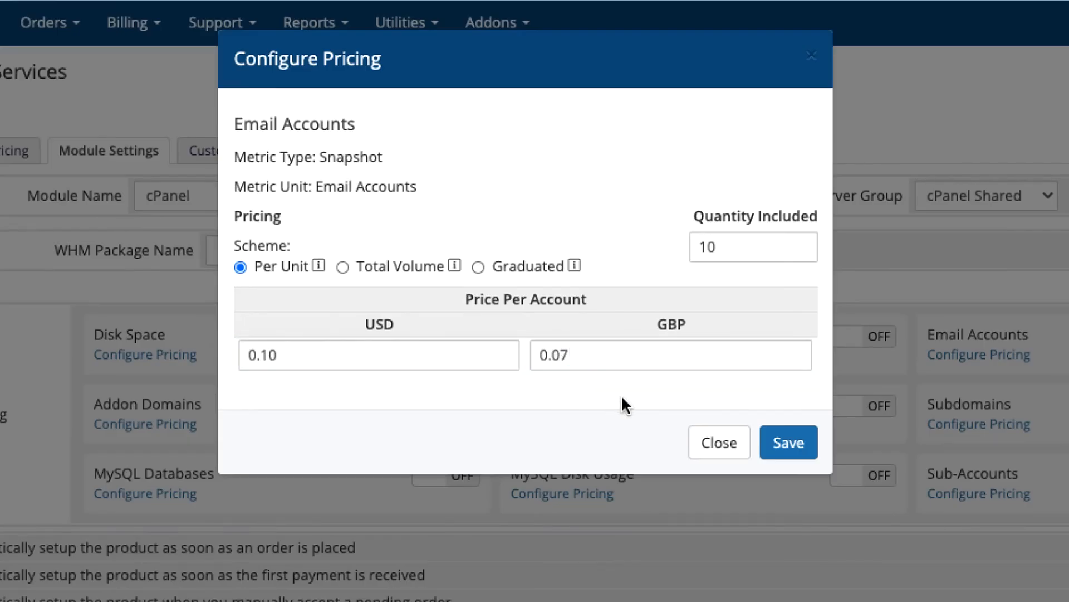
pyautogui.click(794, 442)
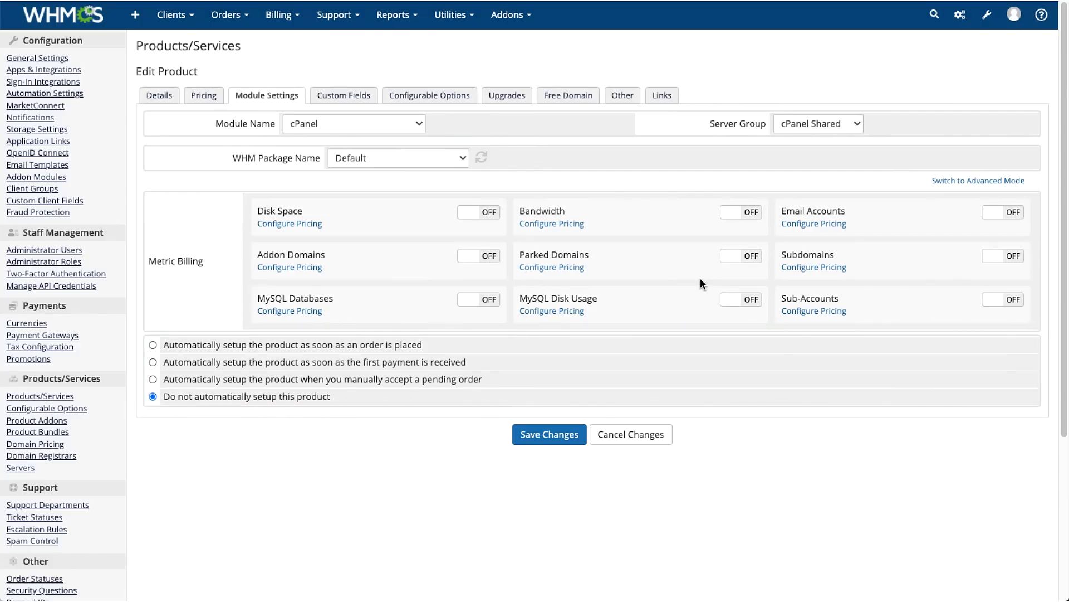
# Review the product's custom fields, configurable options, upgrades, free domain, affiliate and overage settings, and direct cart links
pyautogui.click(359, 99)
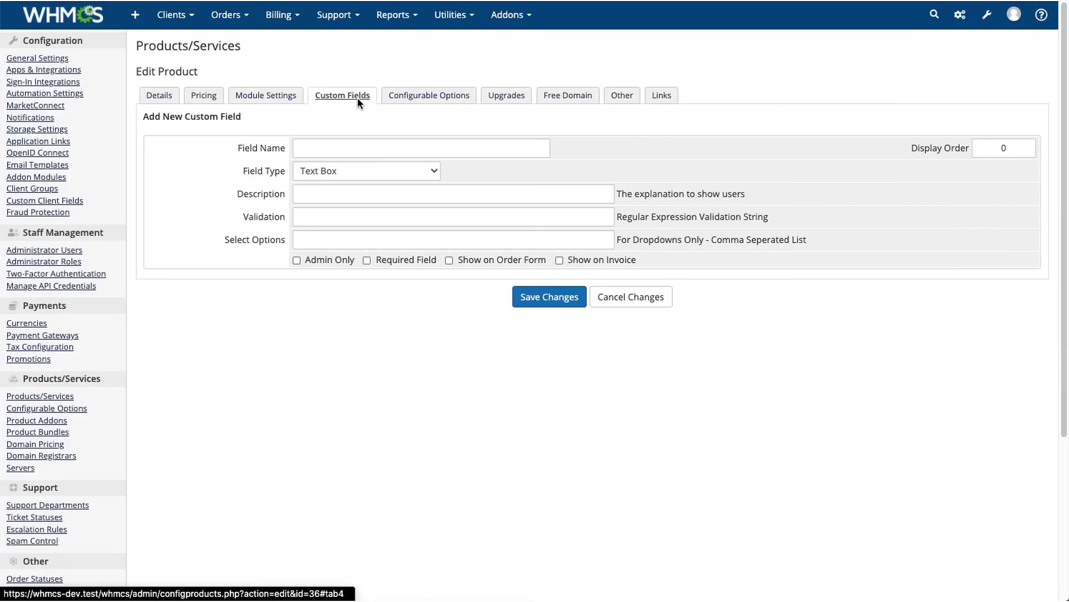
pyautogui.click(419, 102)
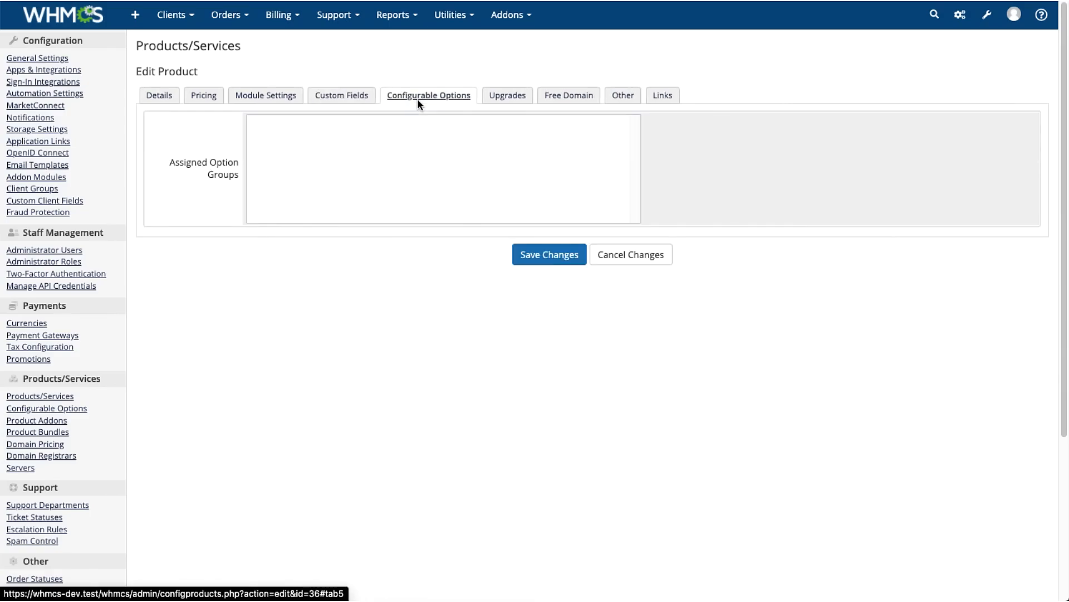
pyautogui.click(512, 99)
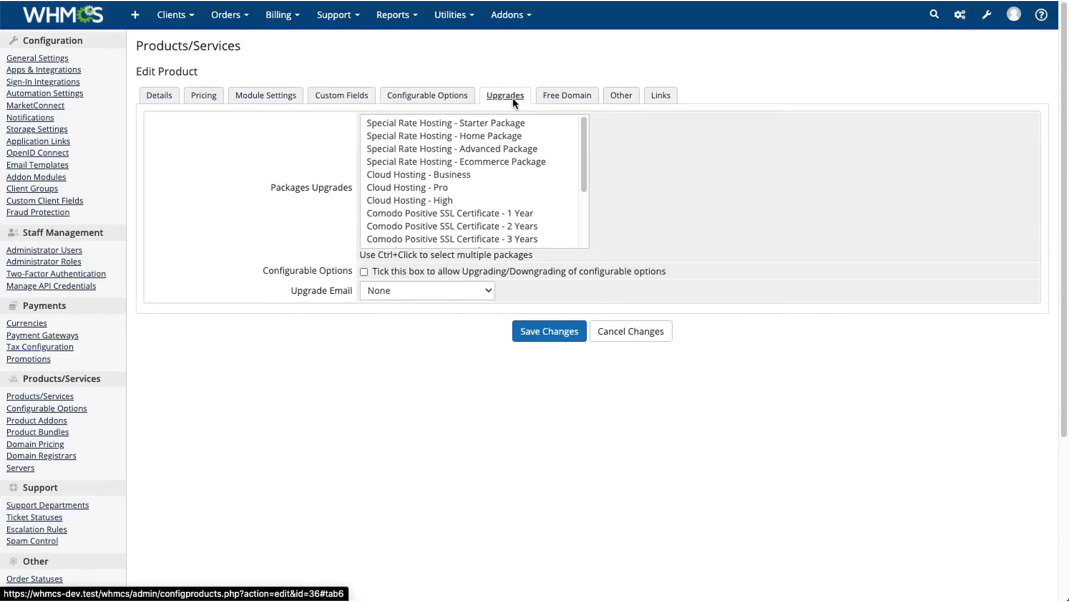
pyautogui.click(565, 98)
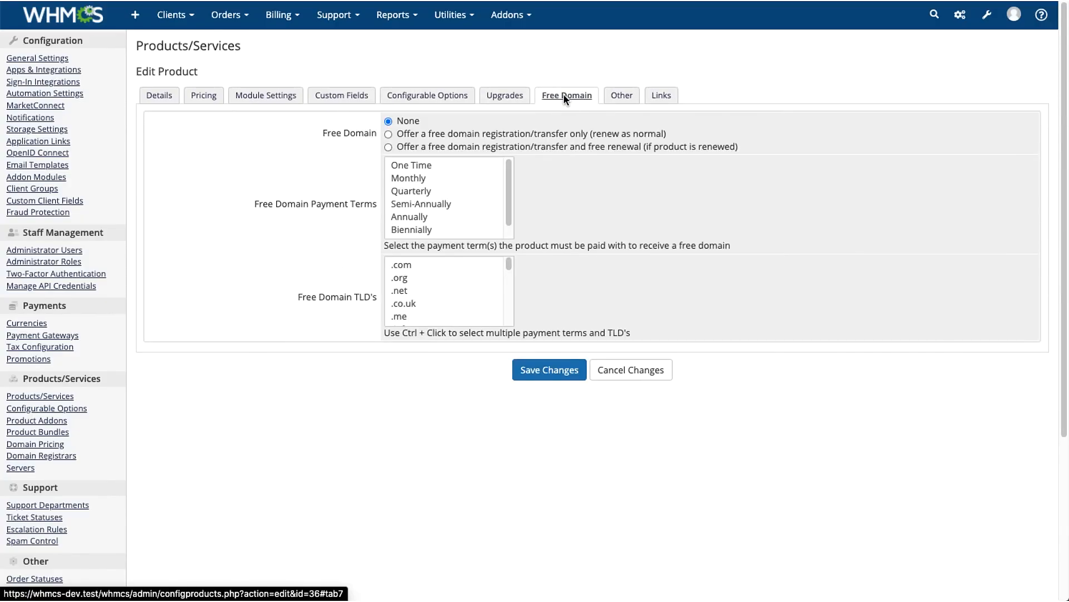
pyautogui.click(620, 96)
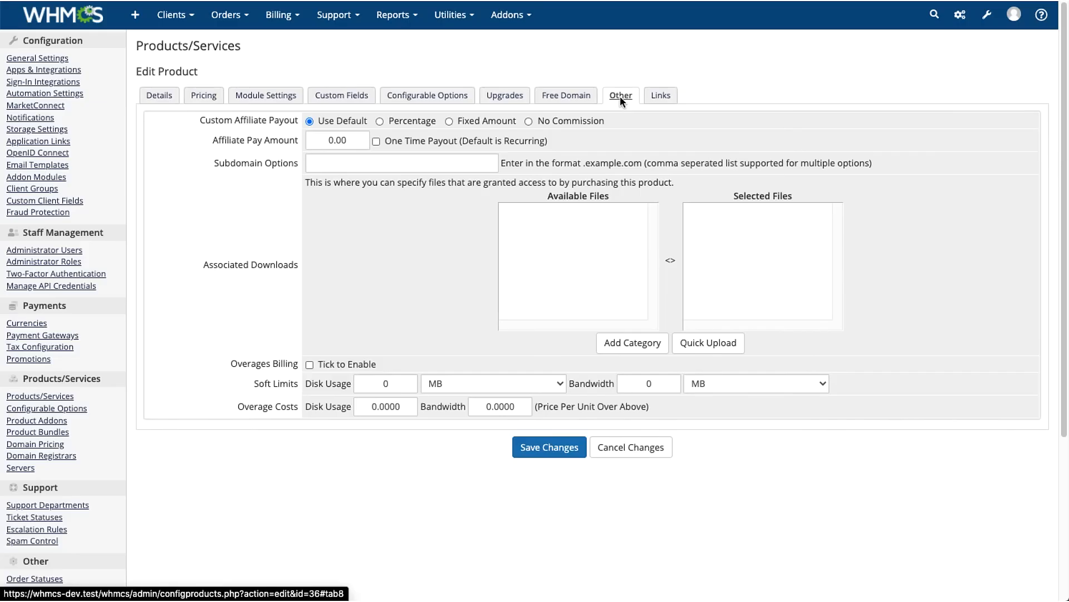
pyautogui.click(651, 97)
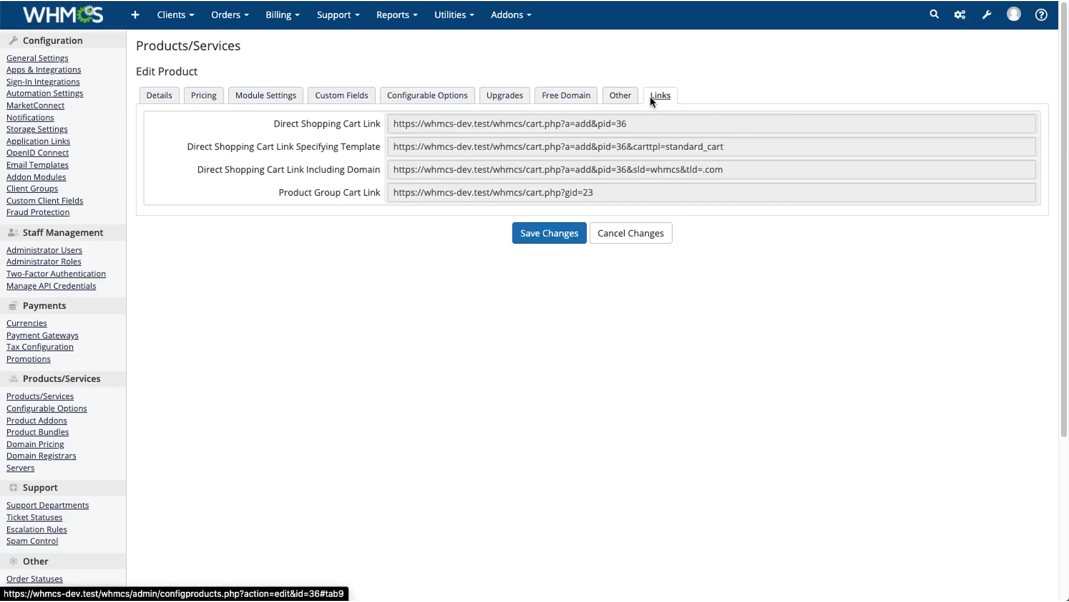